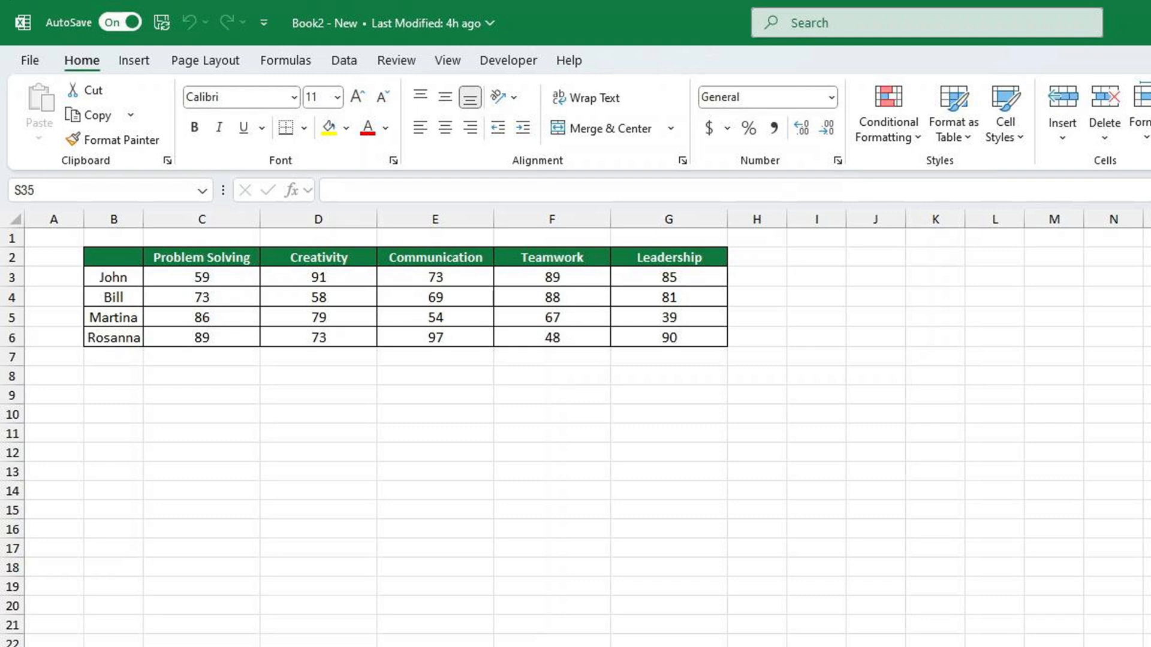
Insert a basic radar chart from the skills table in B2:G6.
drag(114, 257, 688, 332)
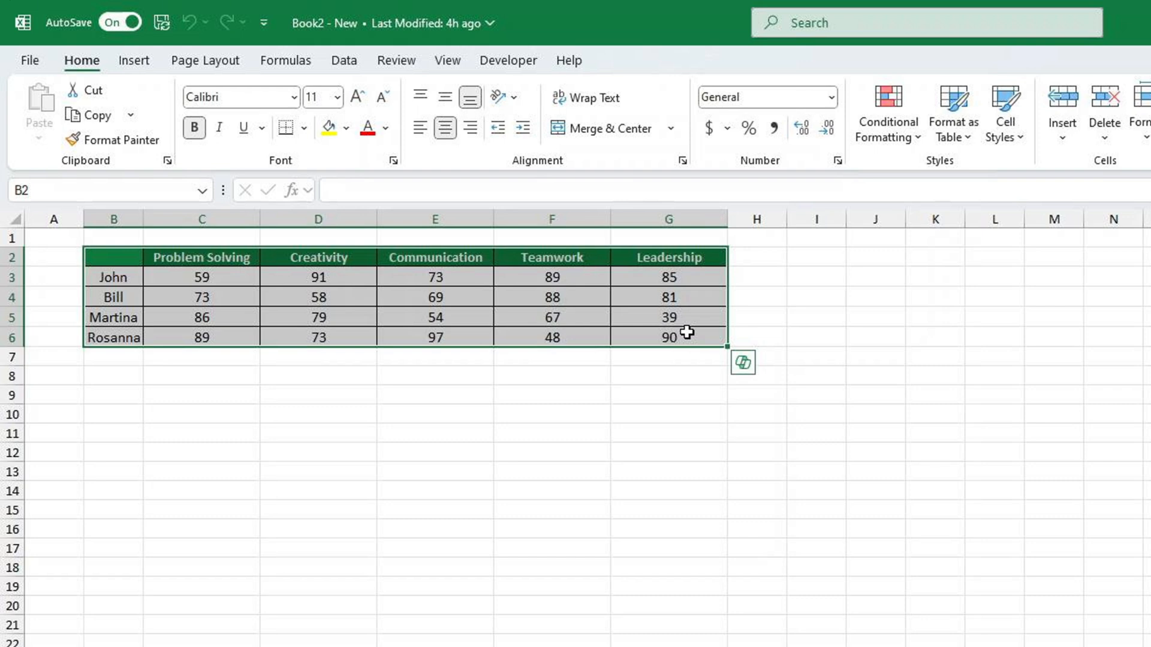
click(136, 67)
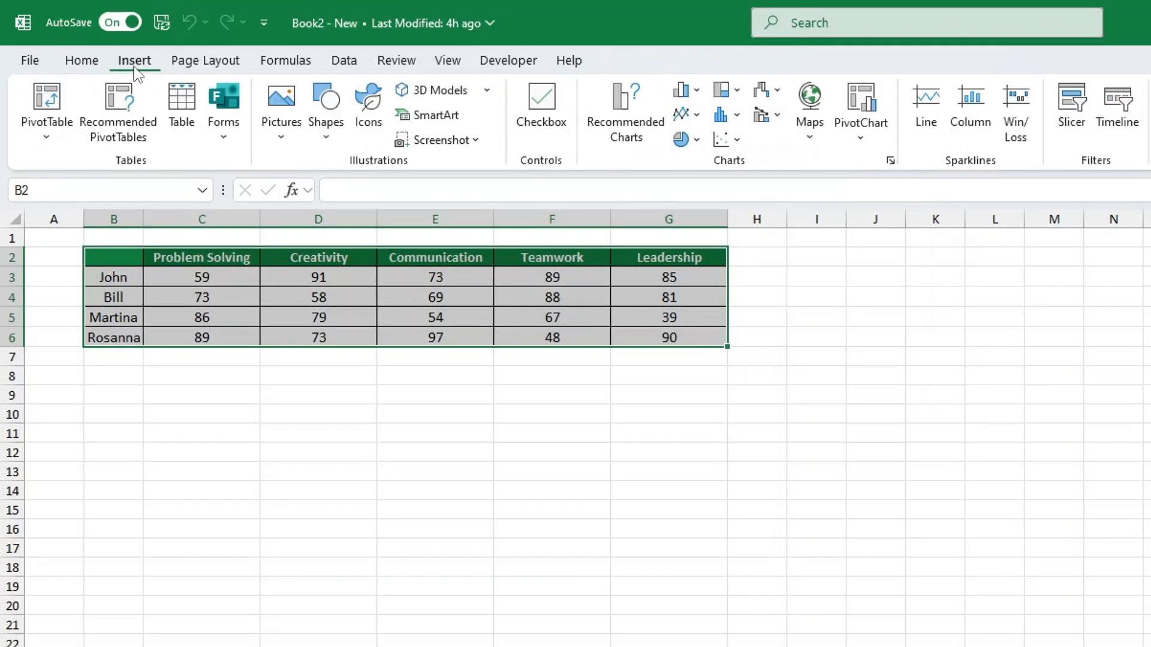
click(626, 114)
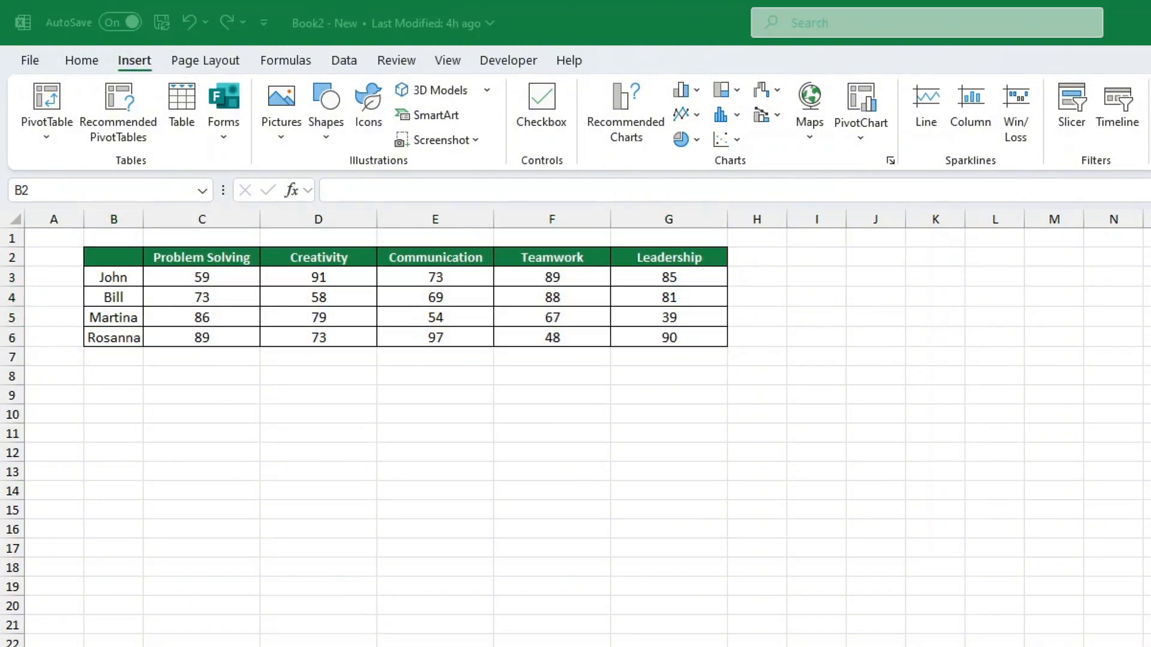
click(962, 565)
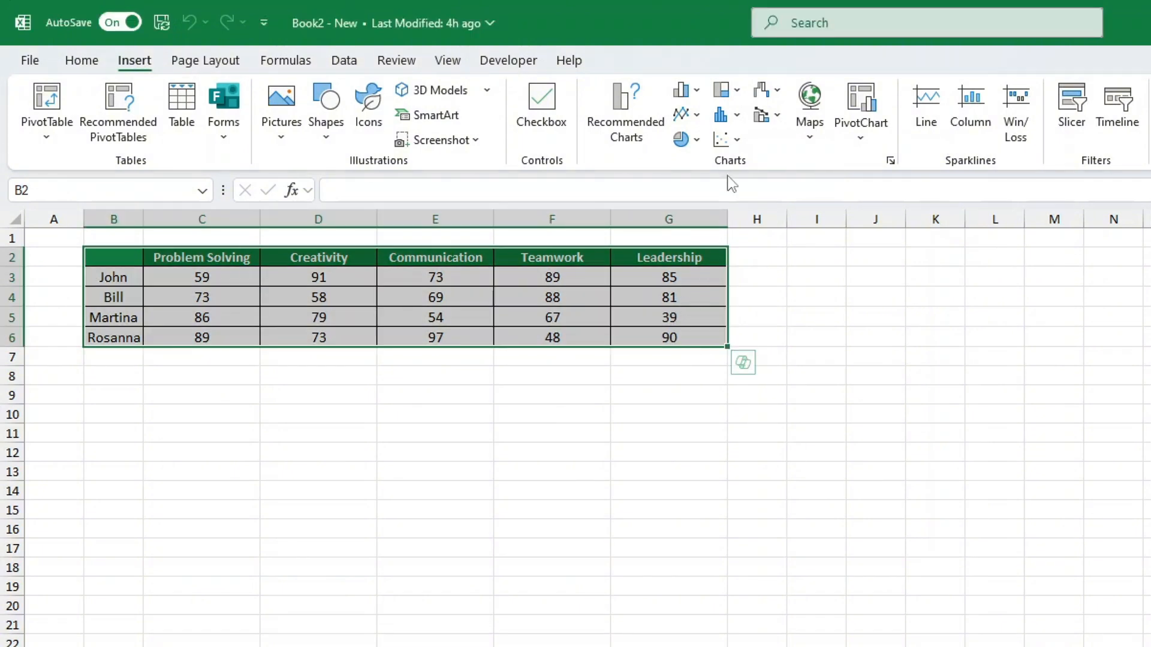
click(771, 96)
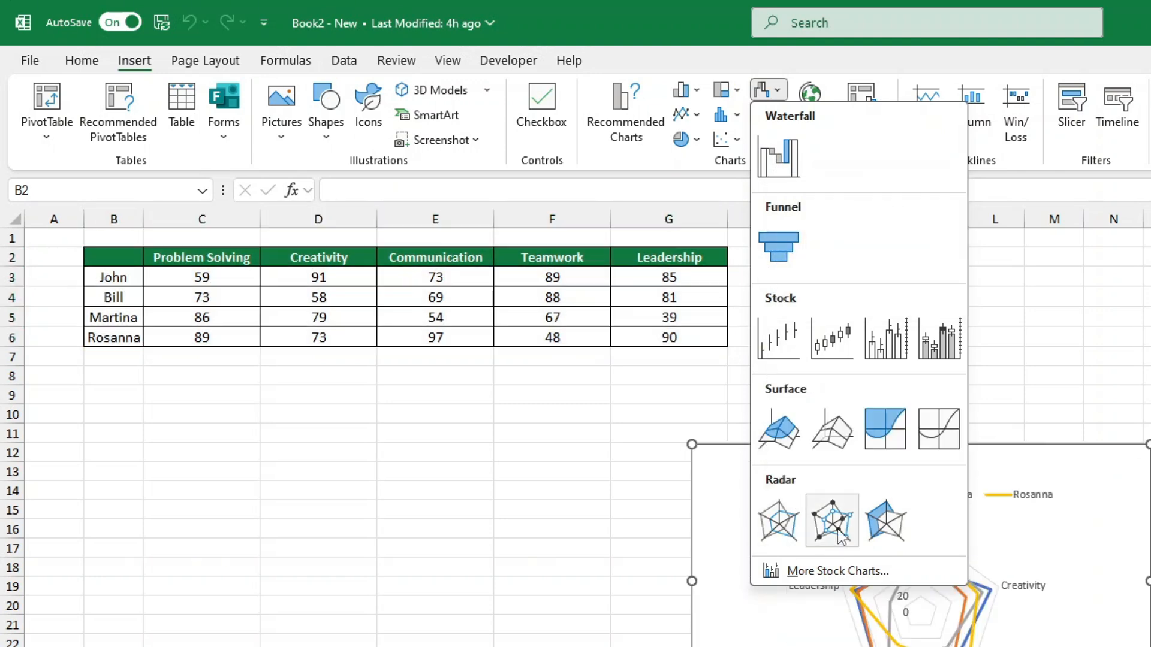
click(779, 522)
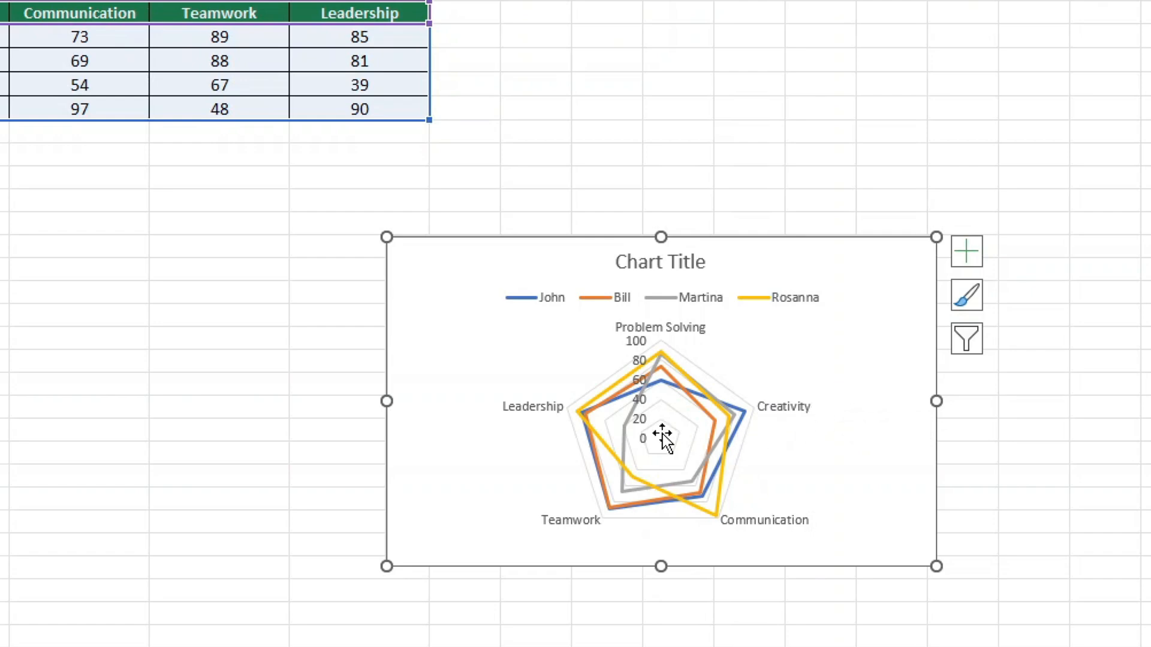
Set the minimum bound of the radar chart's value axis to 20.
click(643, 424)
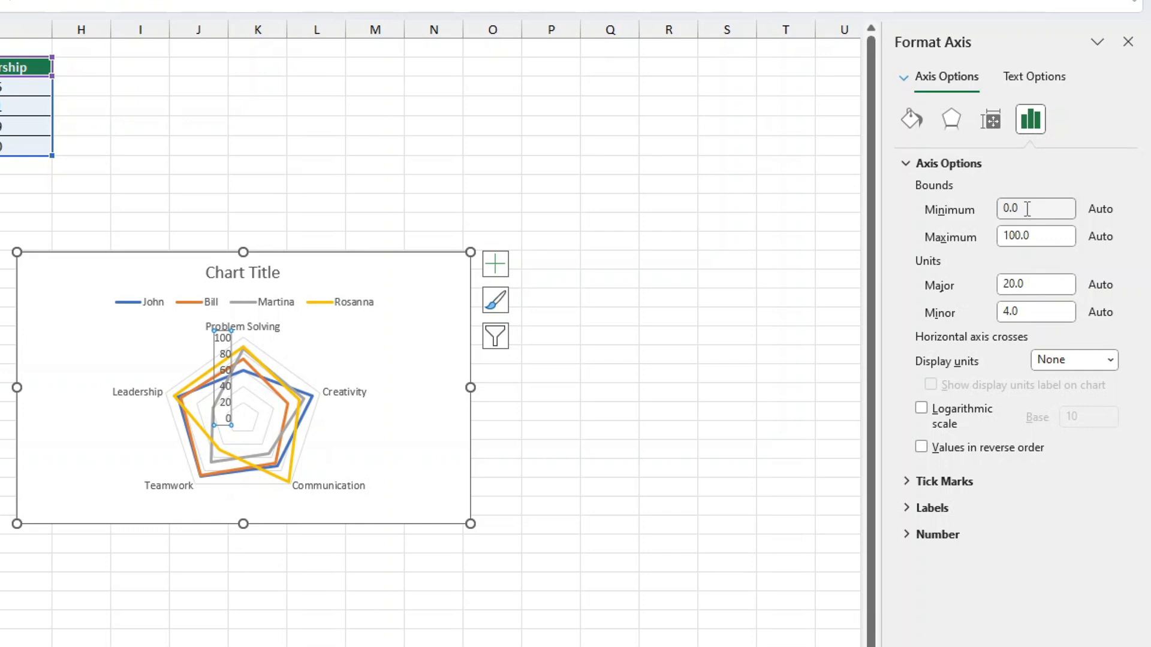
click(912, 163)
click(913, 164)
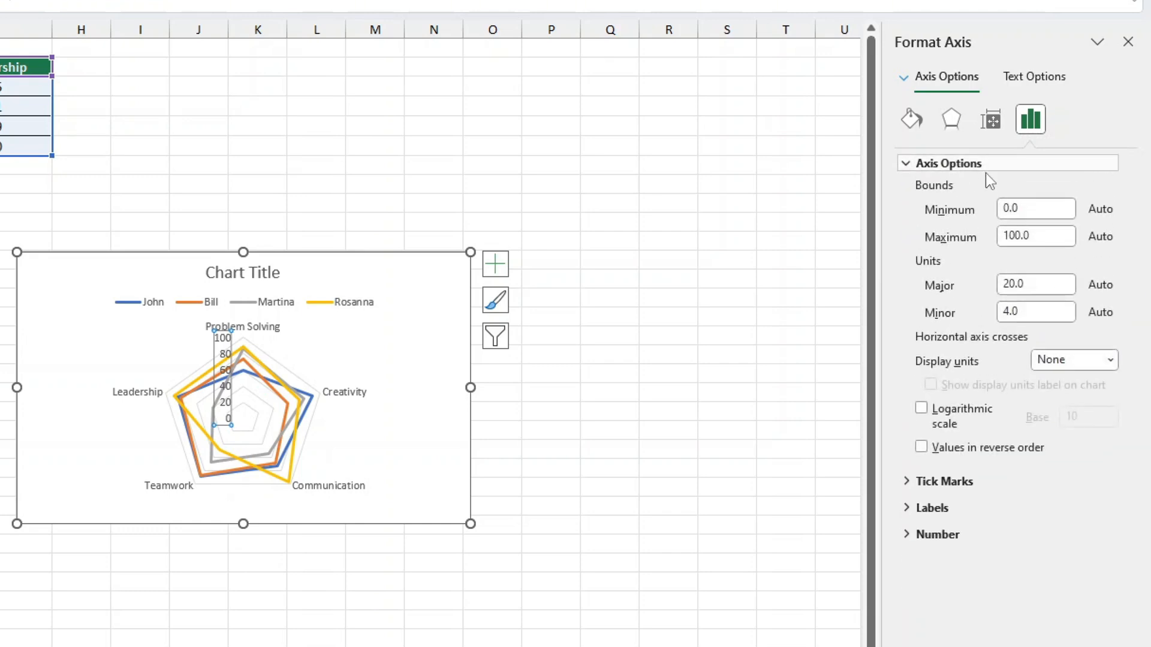
click(957, 212)
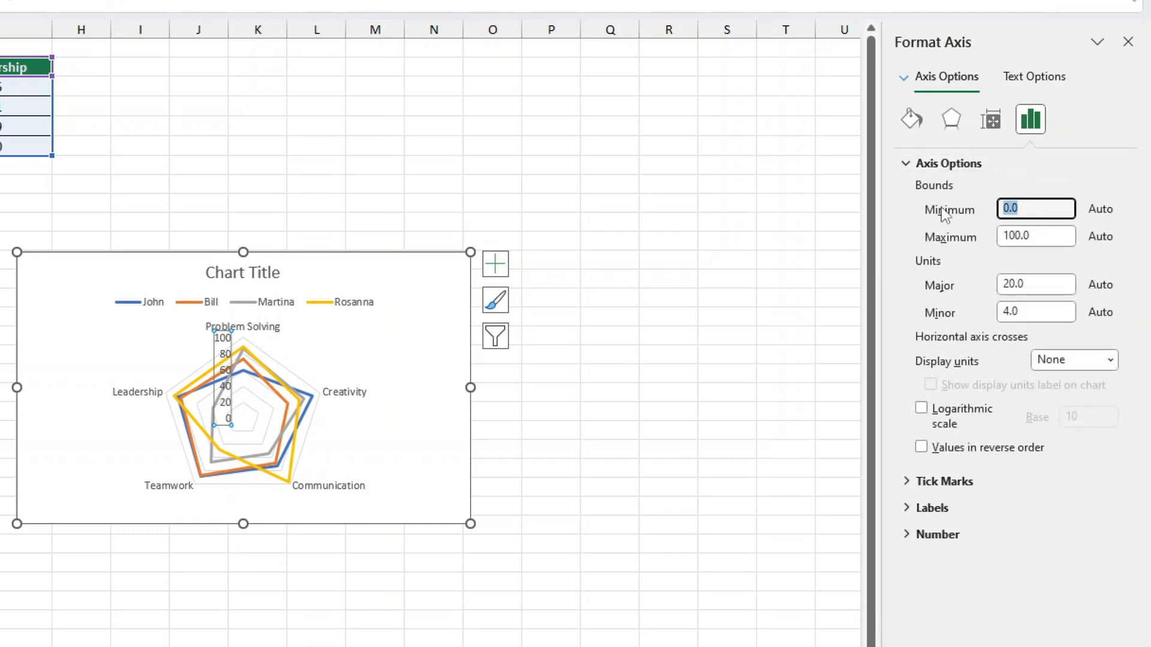
text(20)
key(Return)
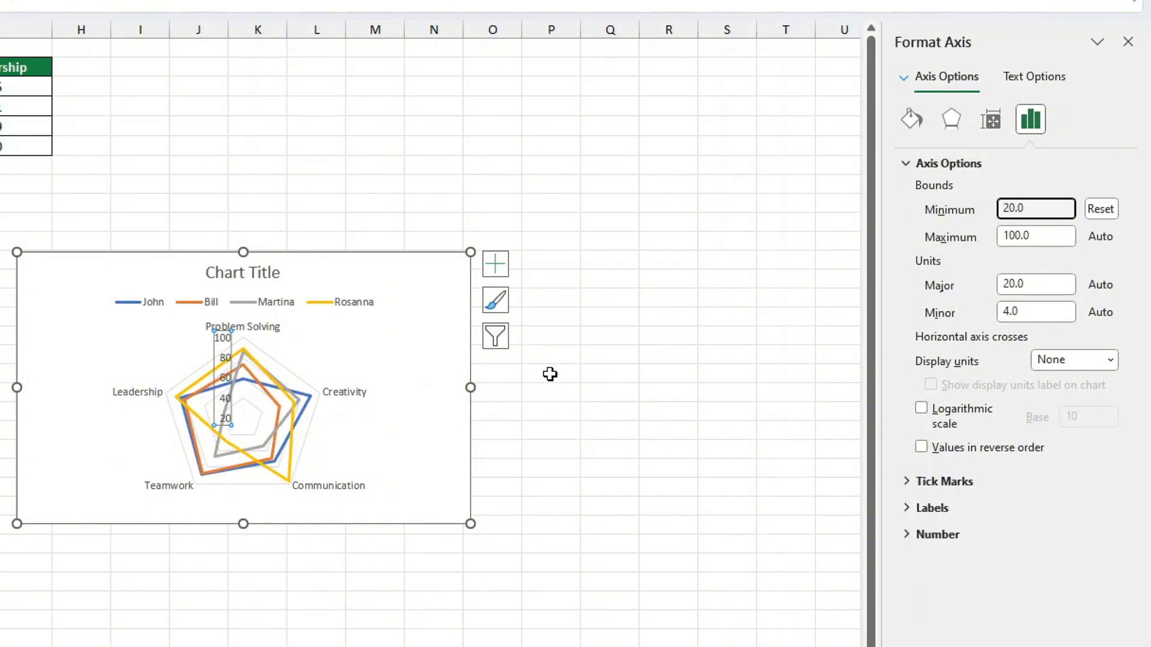
click(512, 413)
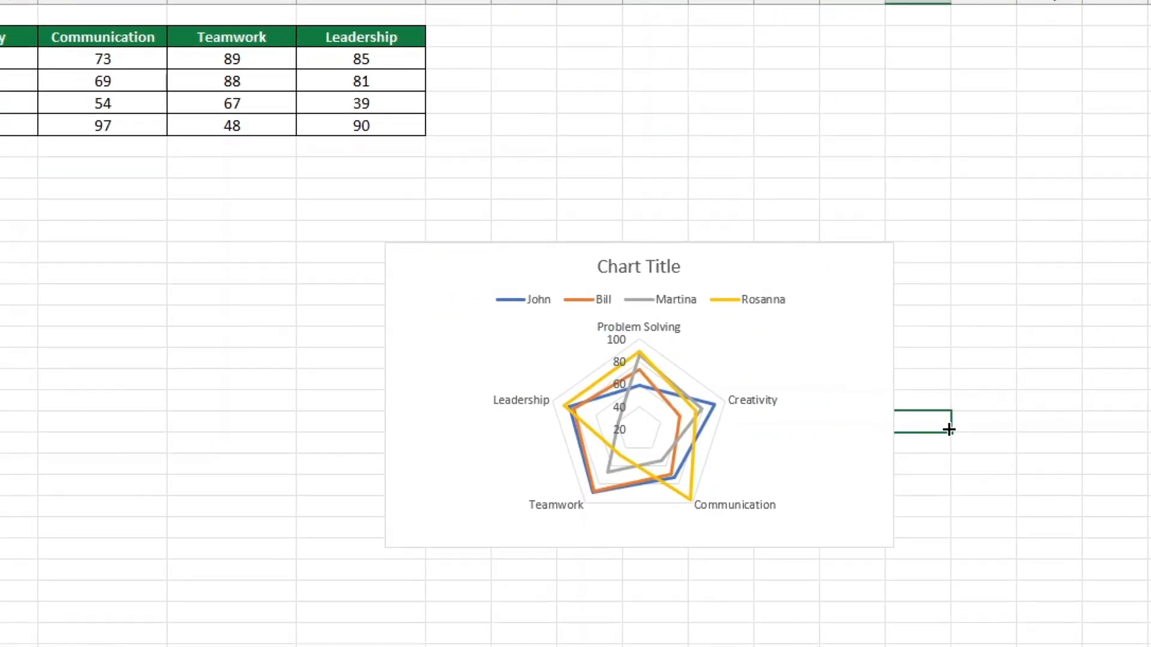
click(975, 487)
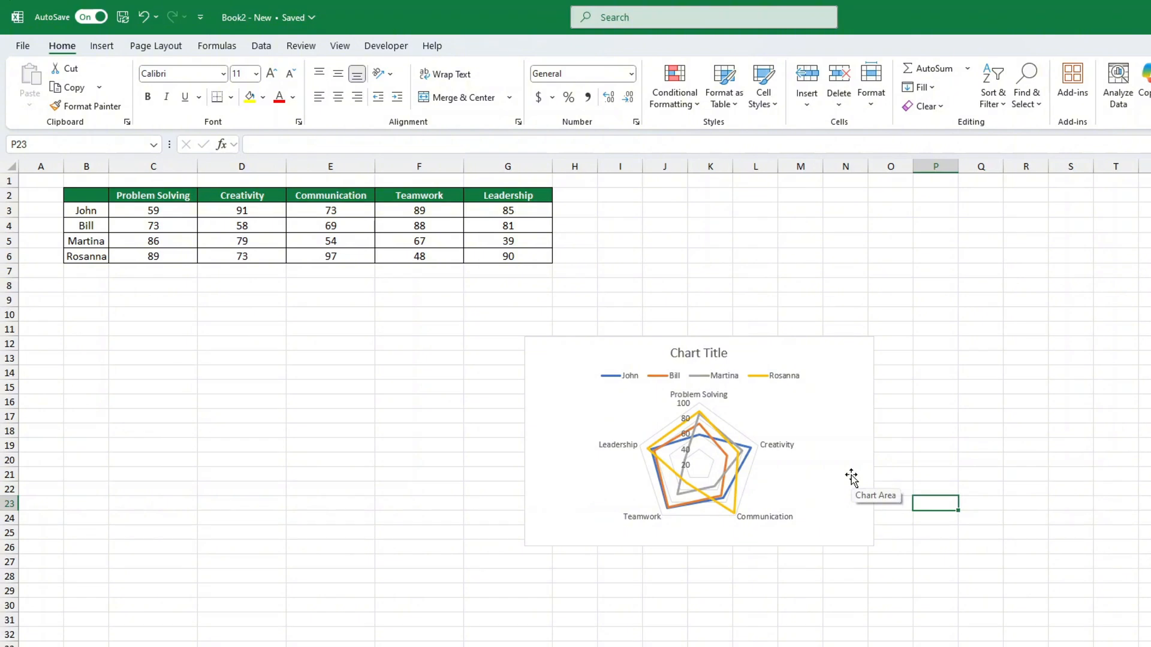
Place the chart directly below the table and resize it to span columns B to G, down to row 20.
drag(851, 477, 460, 407)
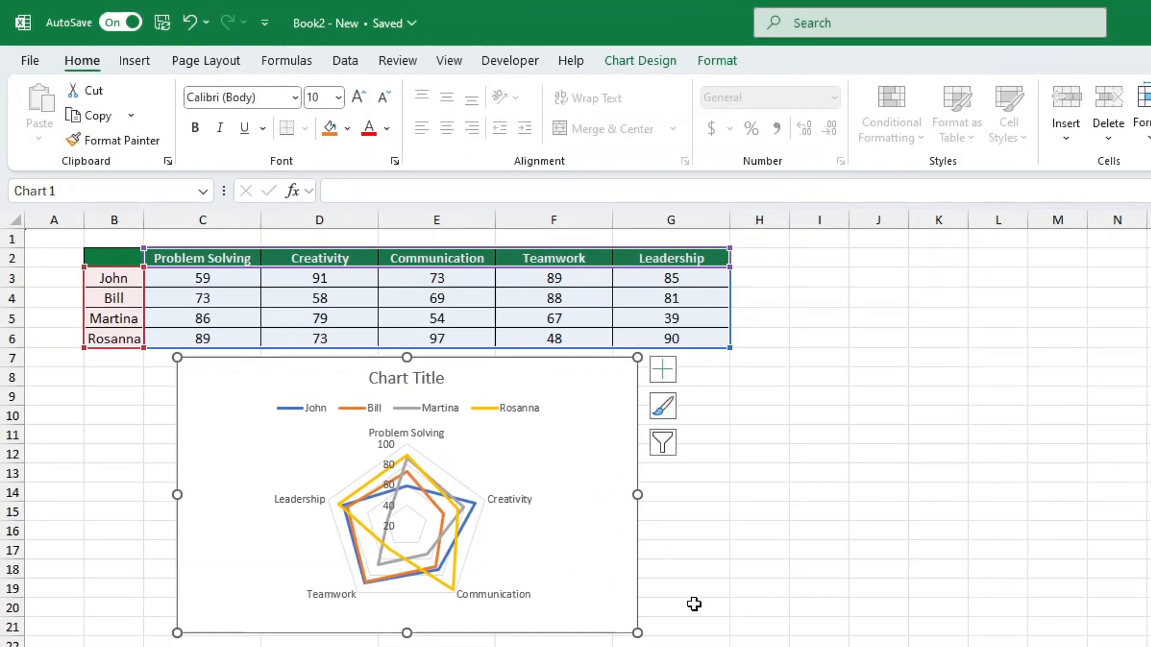
drag(636, 632, 727, 616)
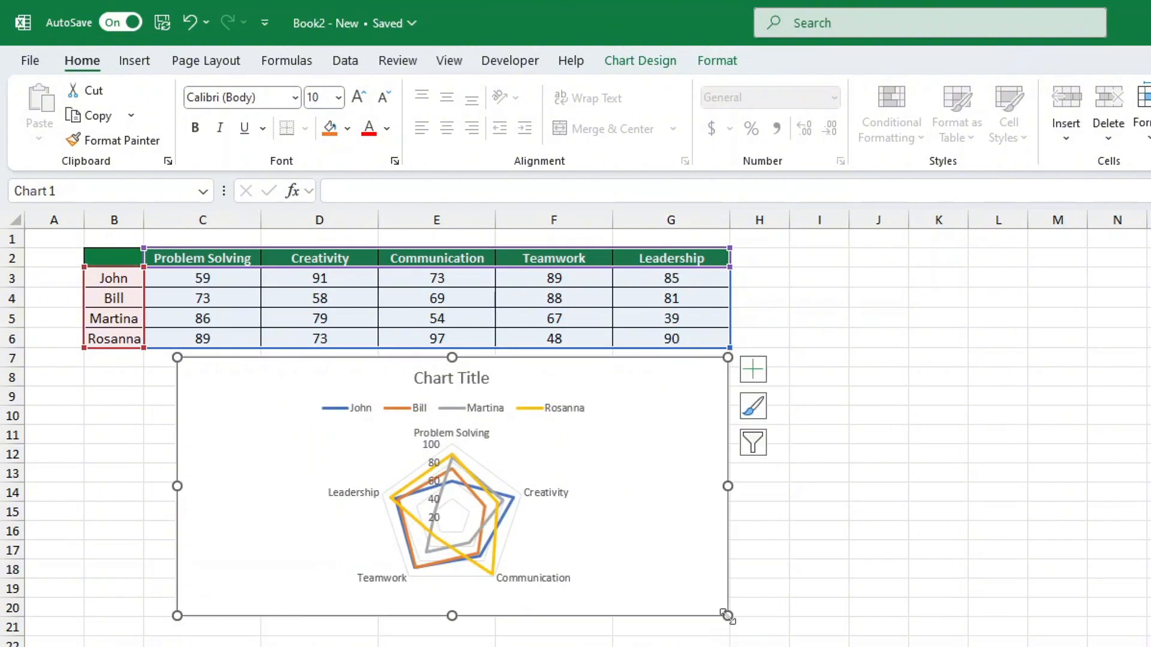
drag(177, 616, 84, 615)
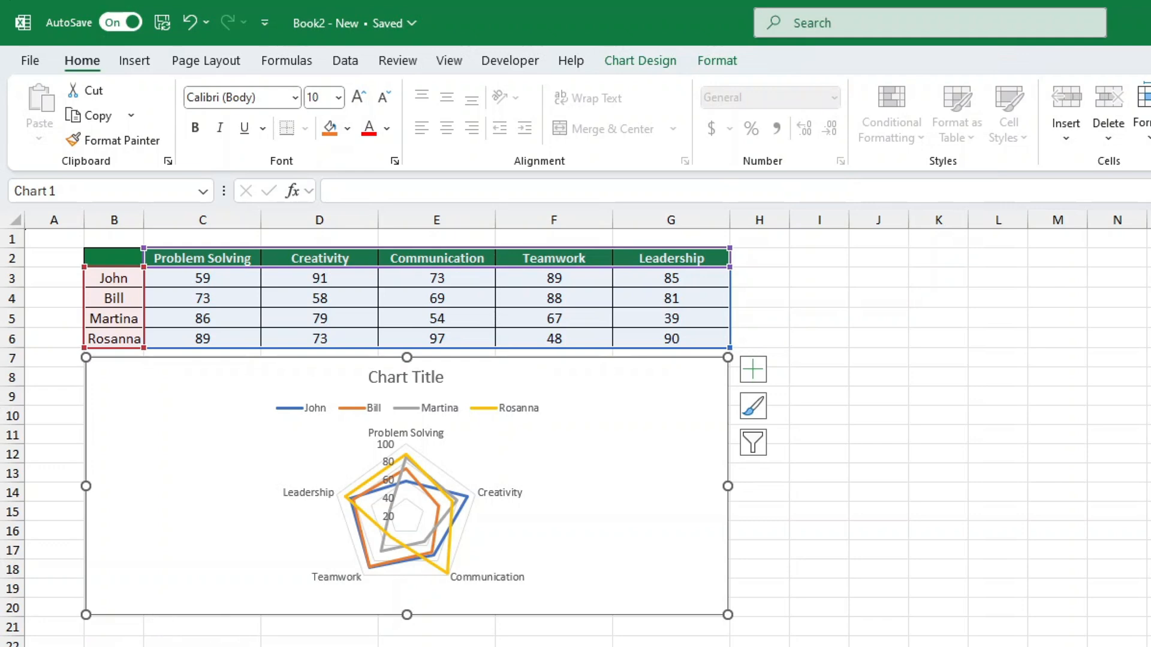
Change the chart title to "Team Skills".
click(399, 378)
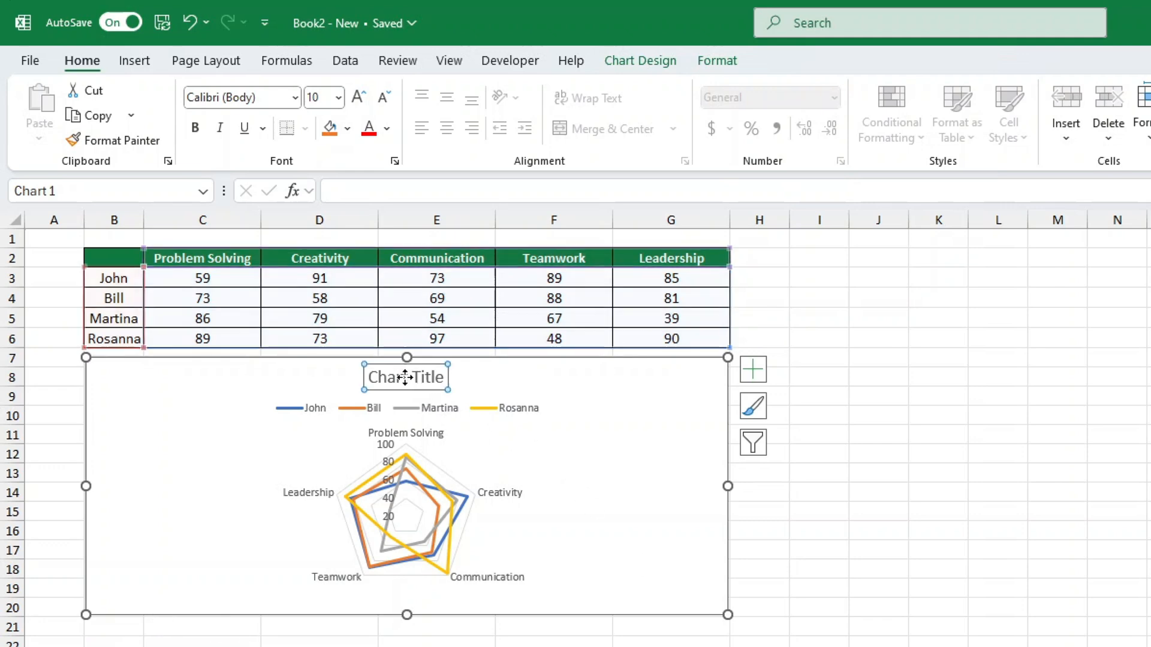
triple_click(406, 384)
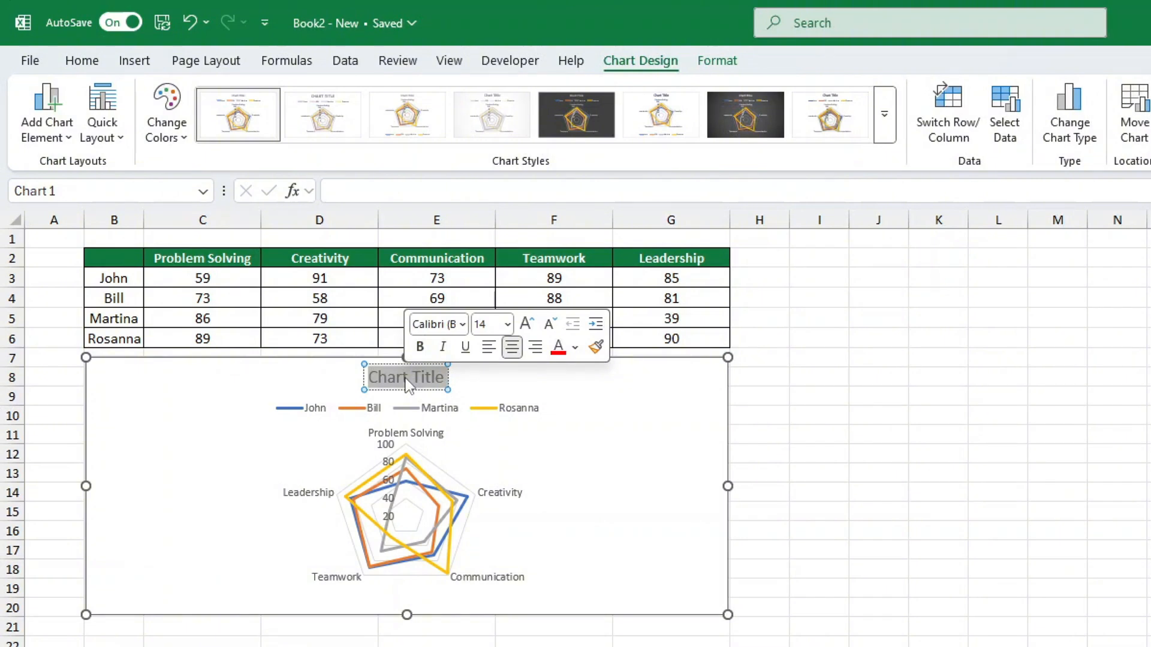
text(T)
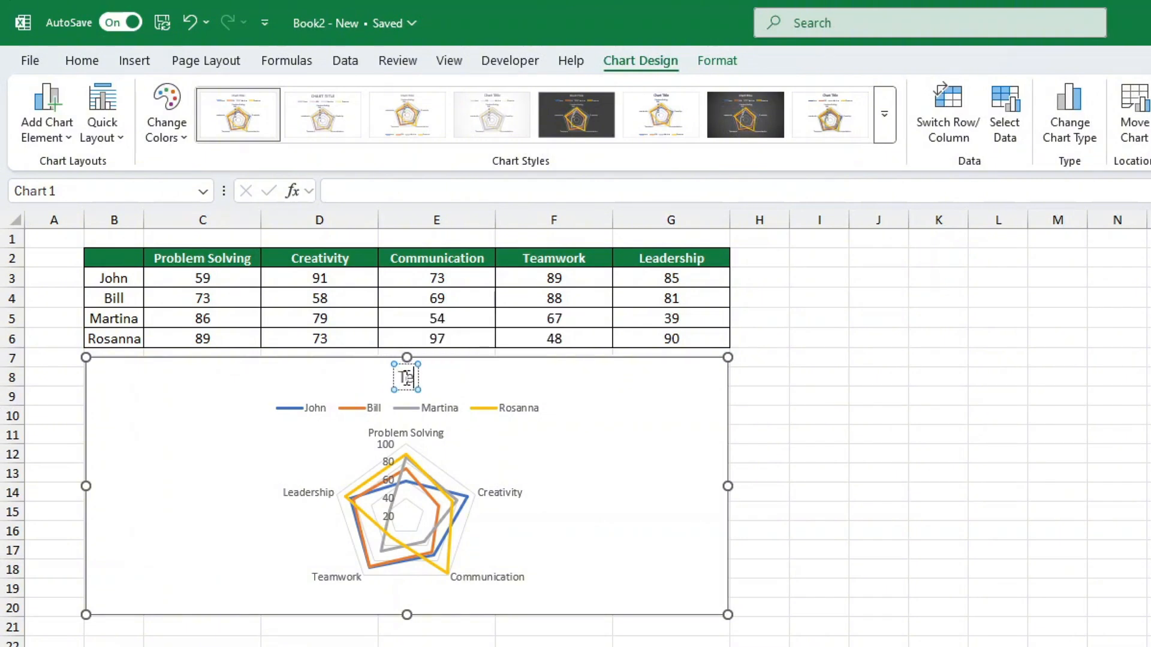
text(eam Skills)
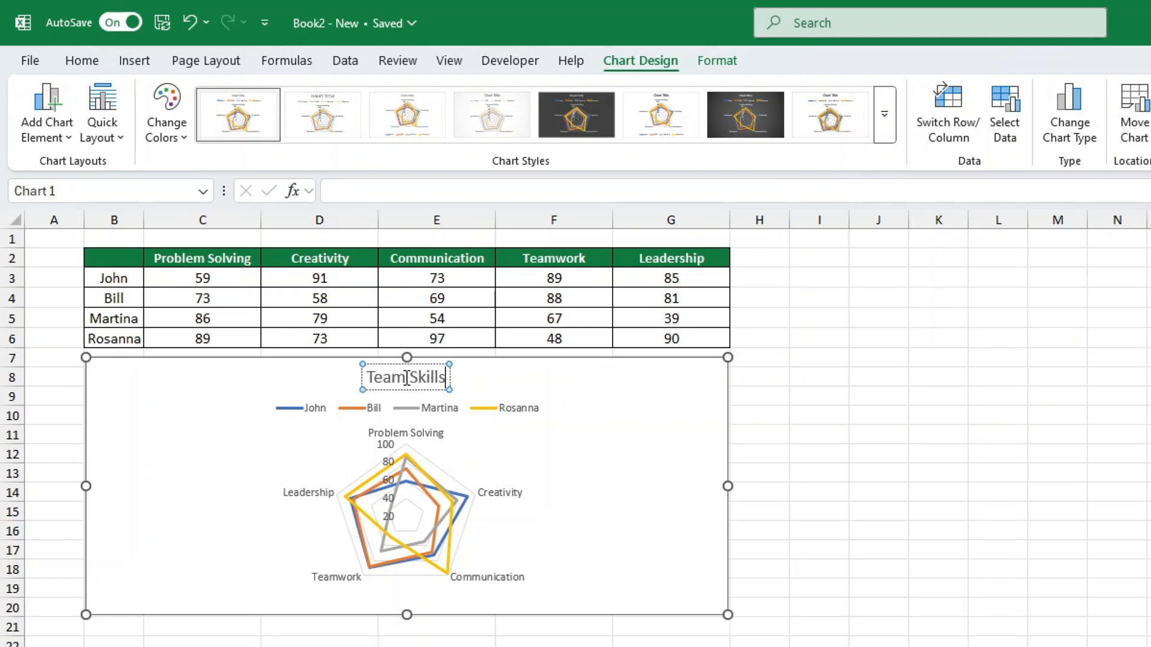
click(842, 547)
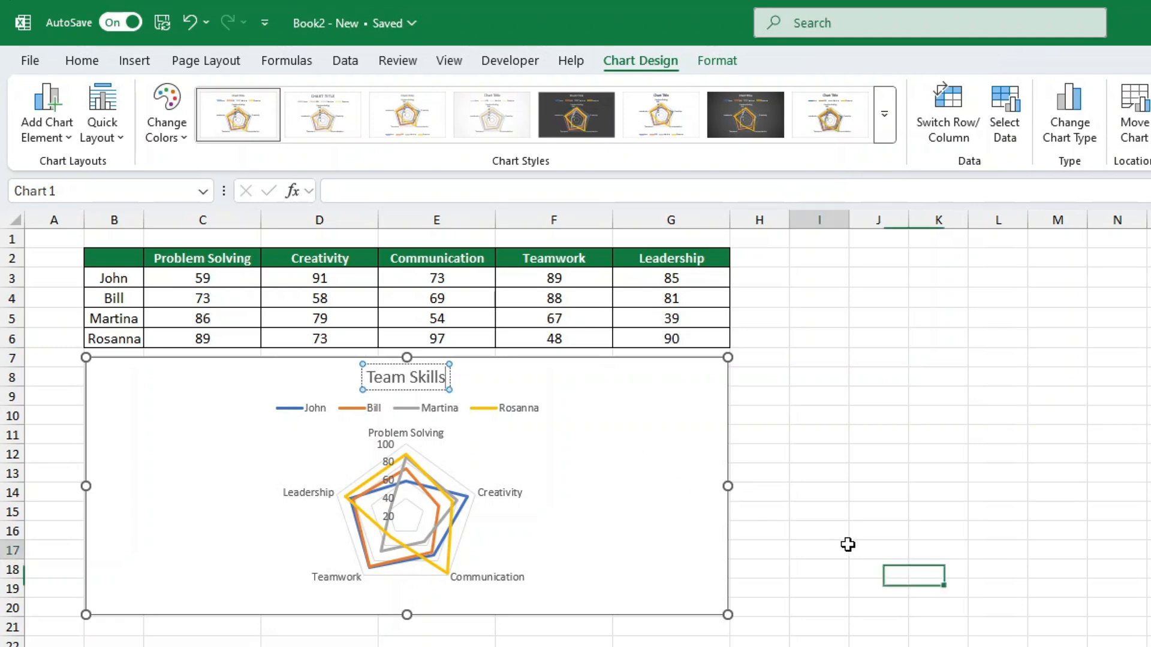
Recolour the radar chart with the fourth Colorful palette (green, blue, gold) and apply the first chart style.
click(671, 542)
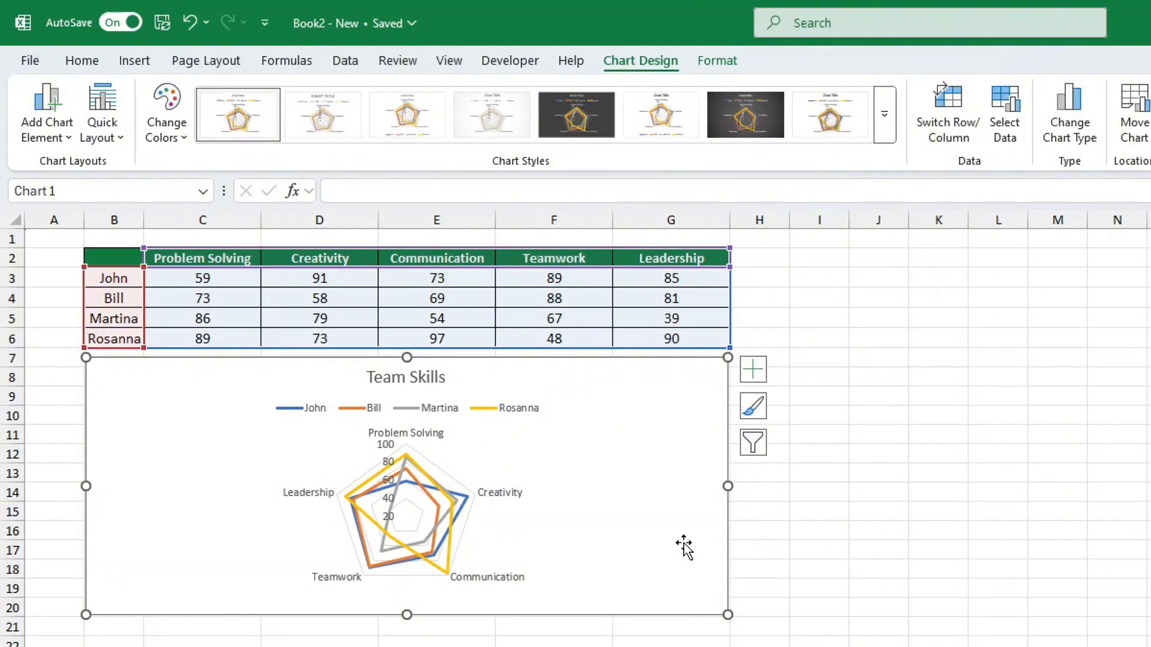
click(183, 141)
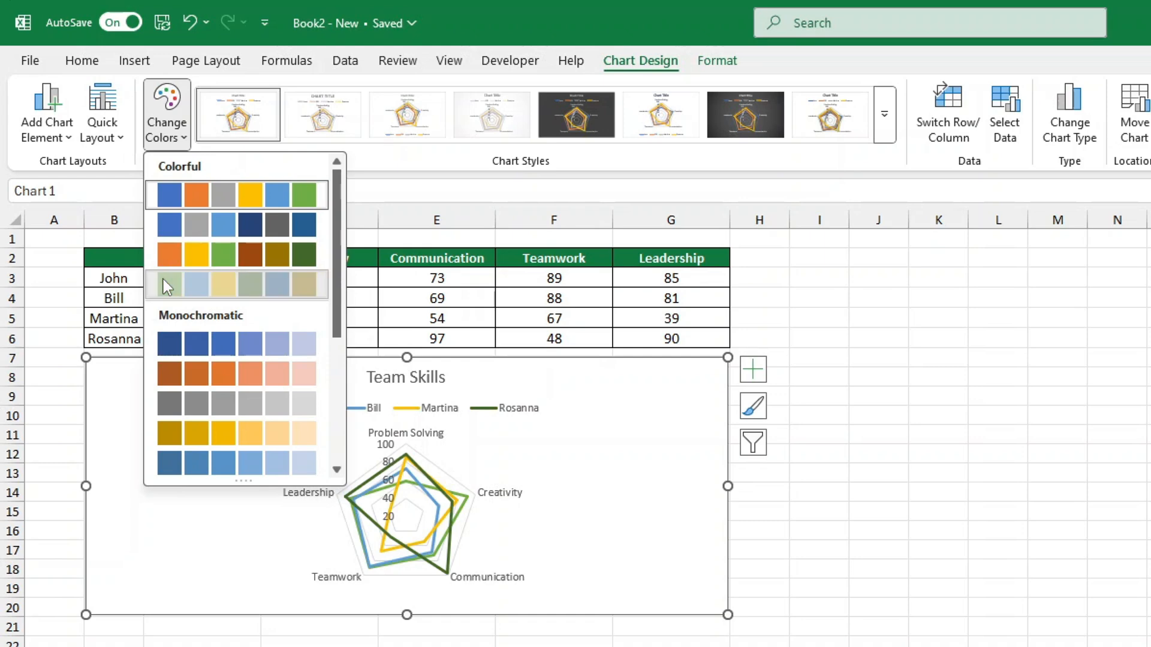
click(163, 279)
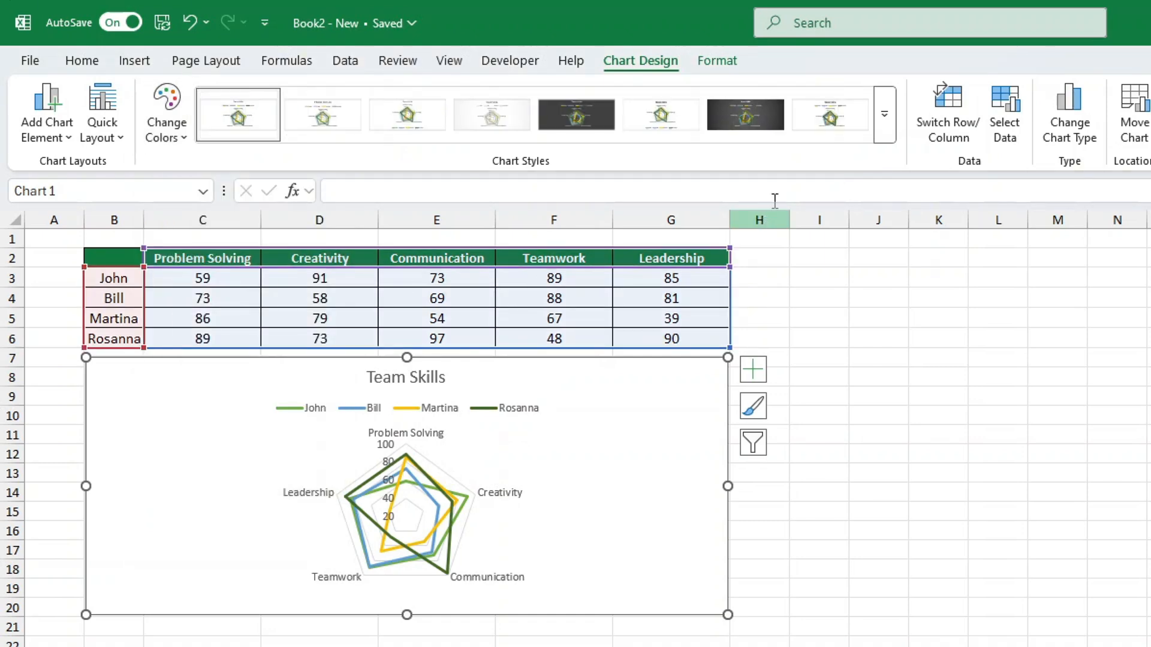
click(886, 122)
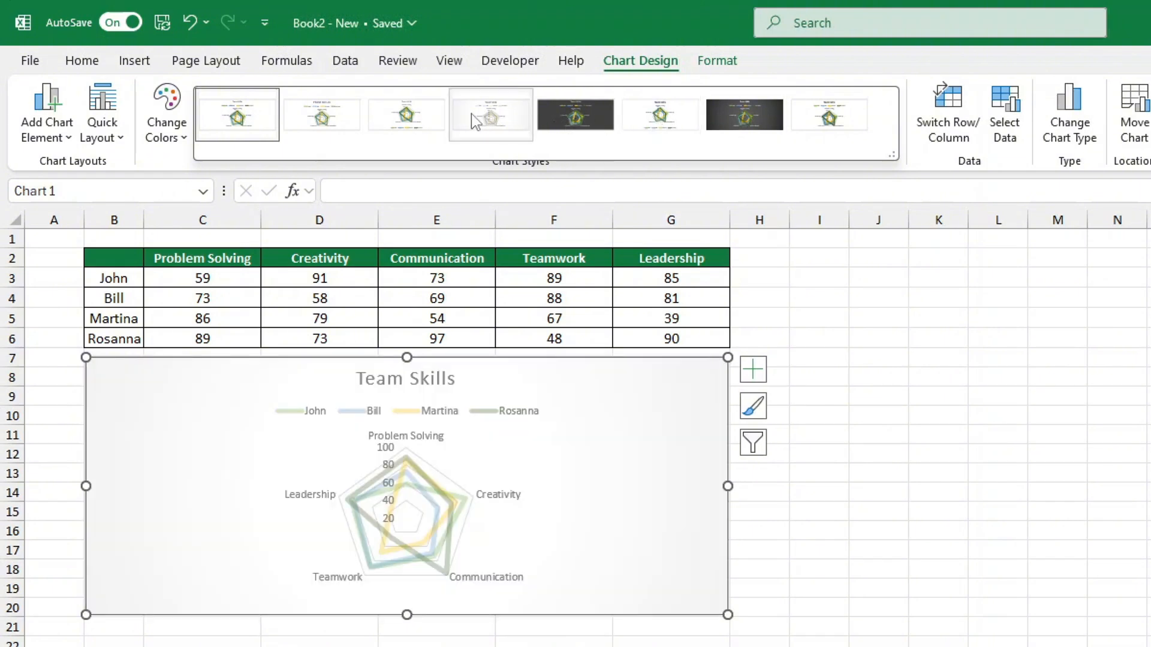
click(240, 105)
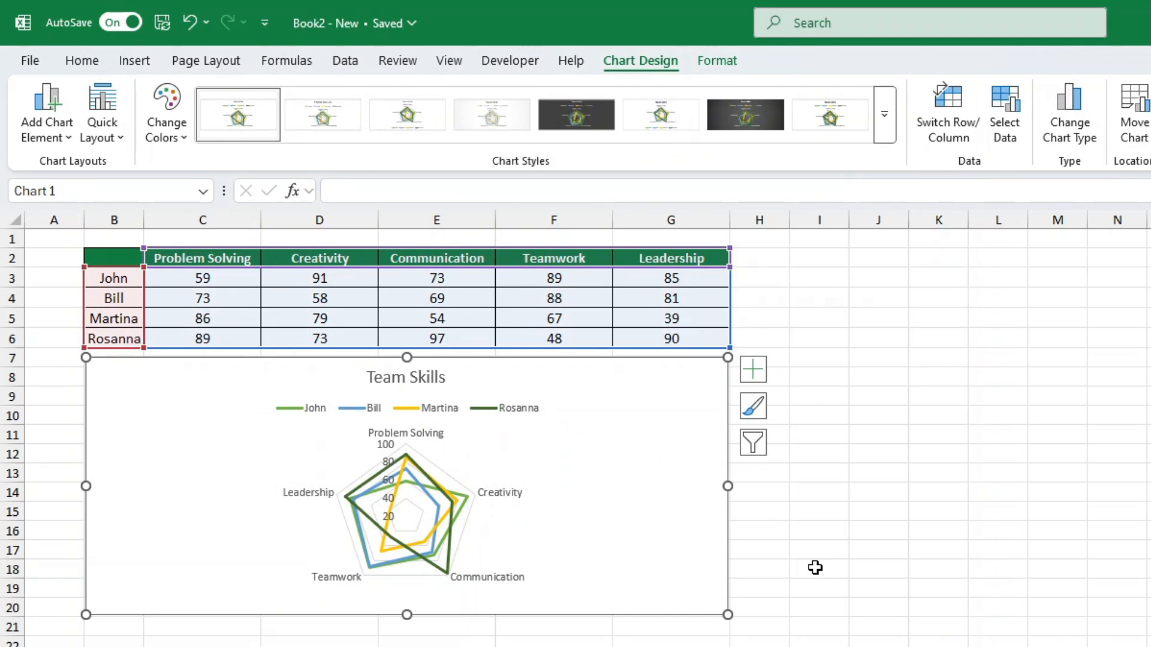
click(815, 568)
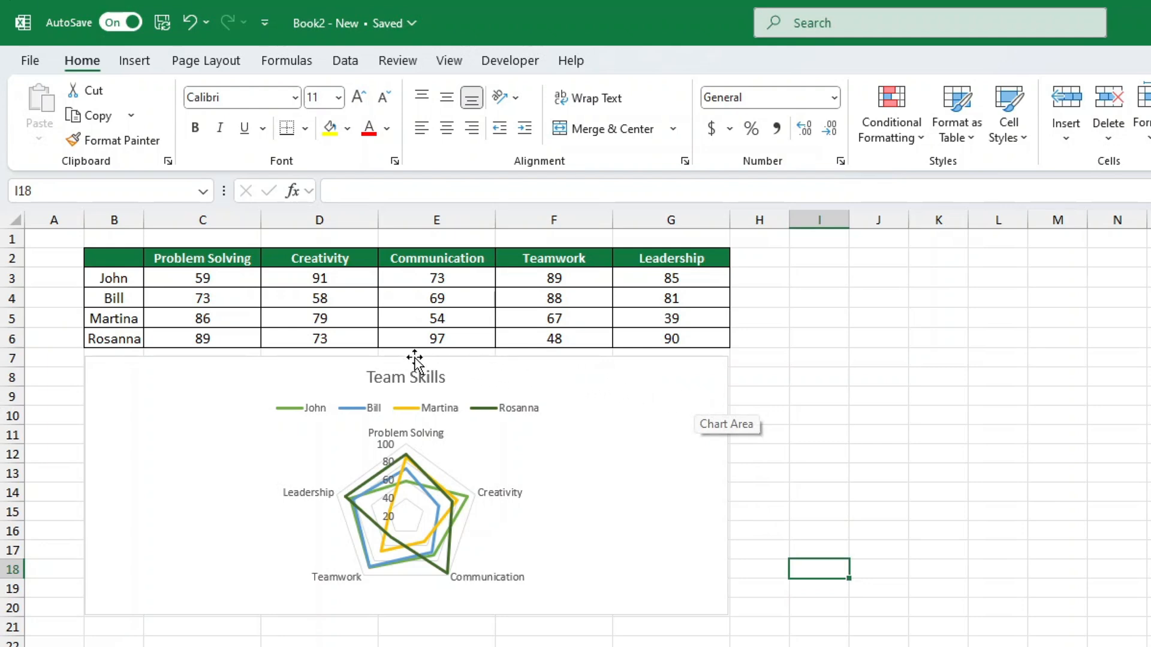
Set the Problem Solving score in cell C3 to 88.
click(235, 278)
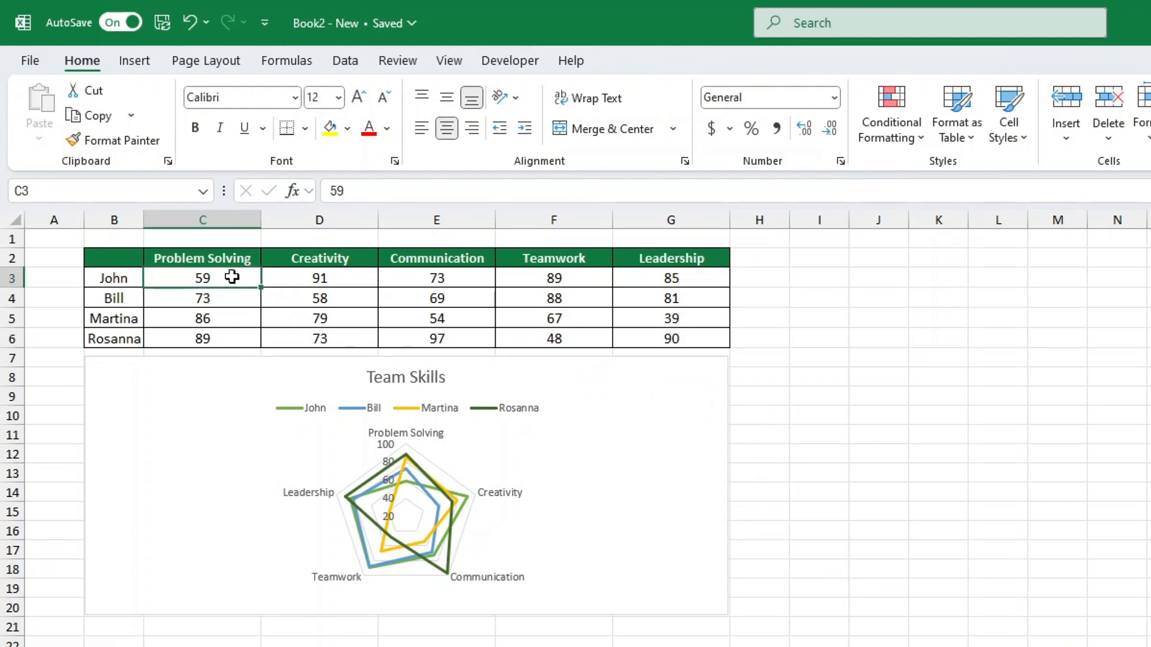
text(88)
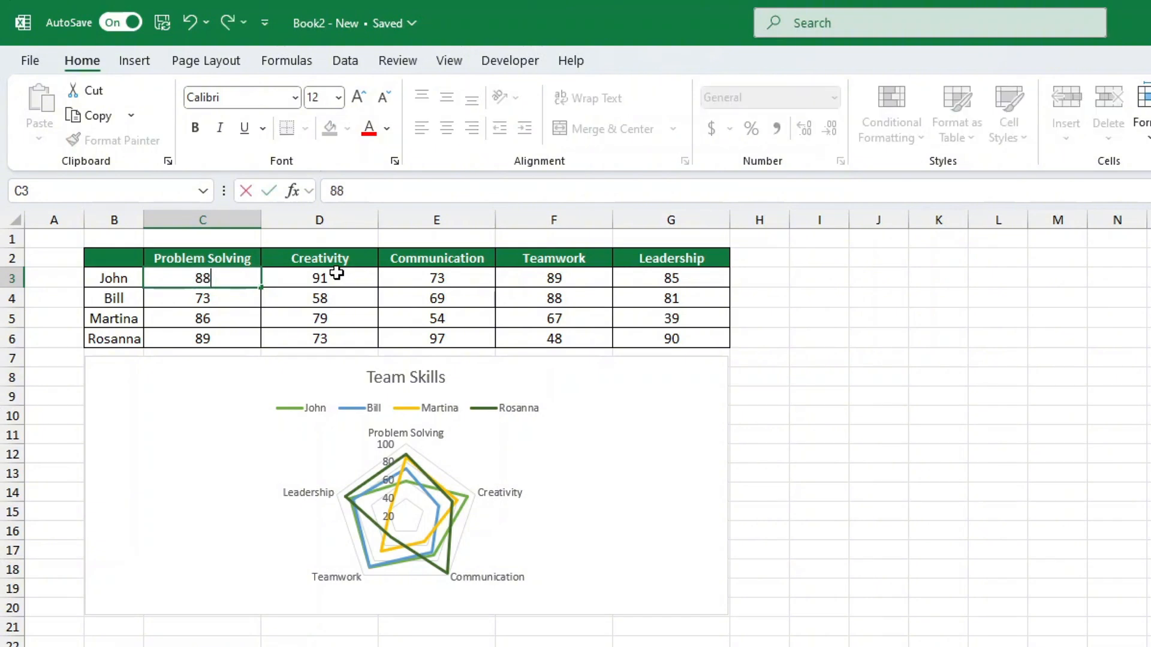
key(Return)
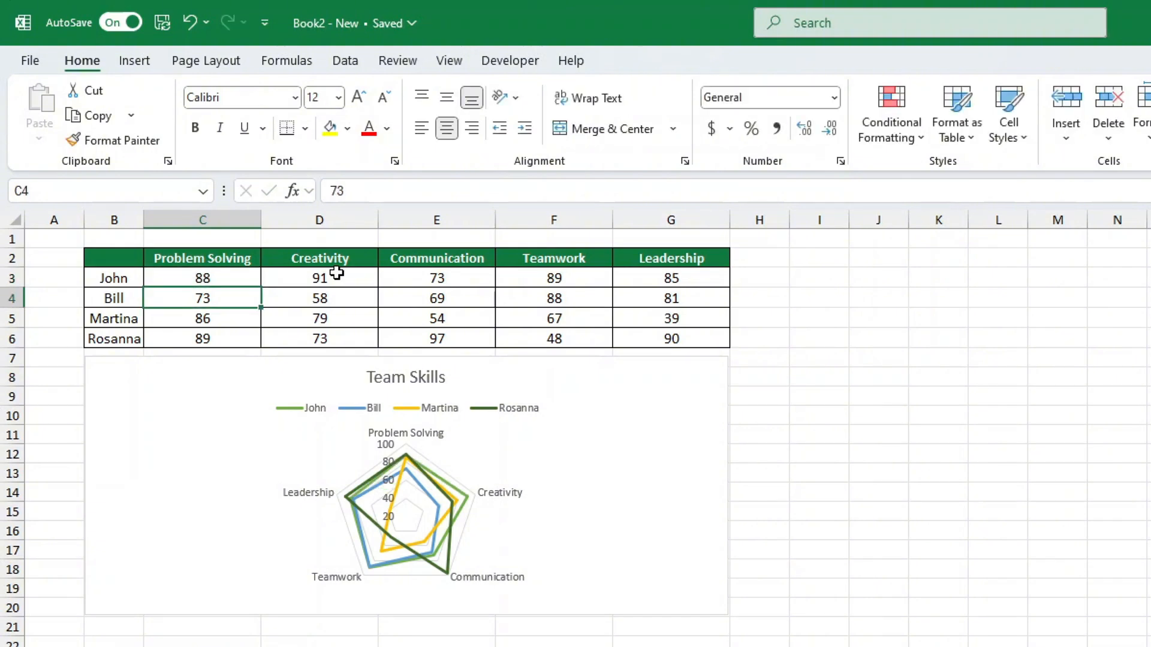
Set the Problem Solving score in cell C3 to 100.
key(Up)
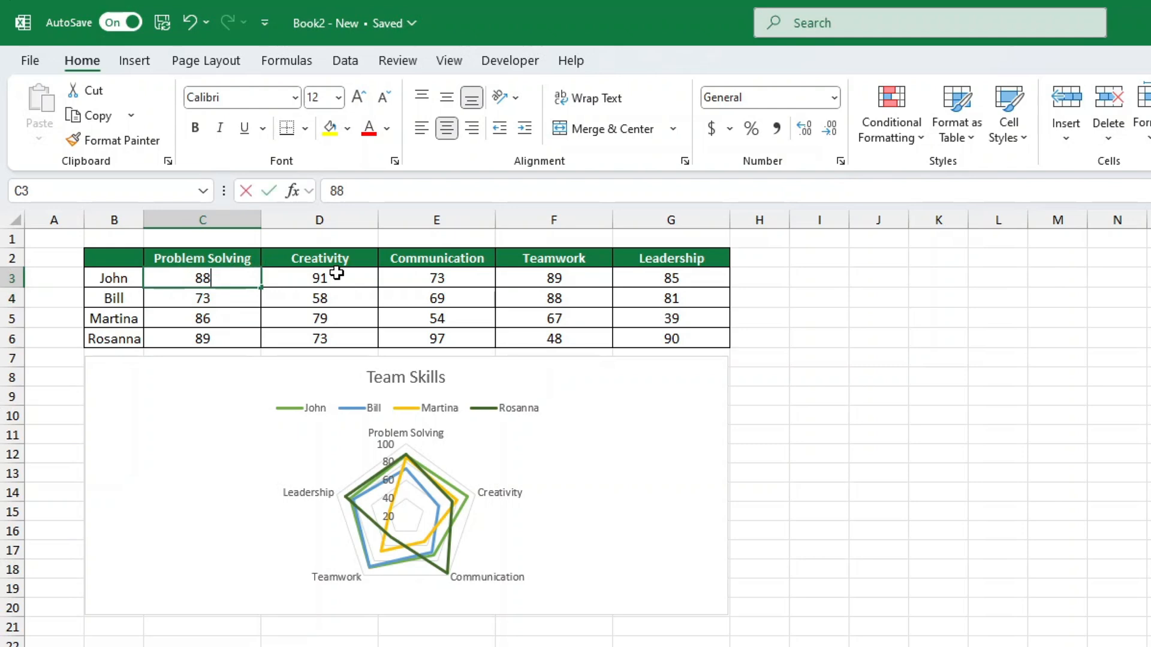
text(100)
key(Return)
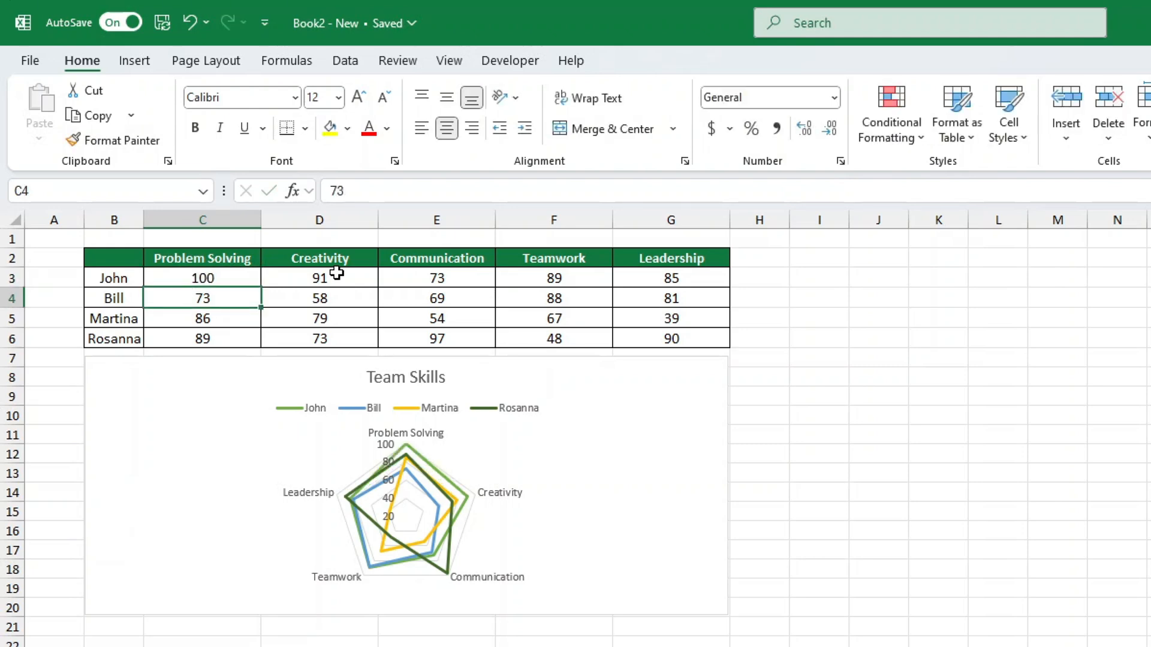